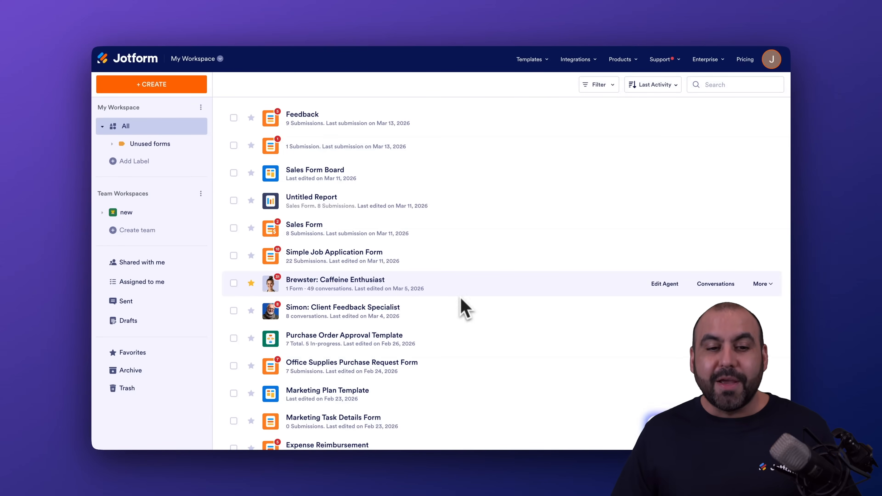
Browse the form templates library and search the templates for "Enrollment"
{"action": "left_click", "coordinate": [539, 59]}
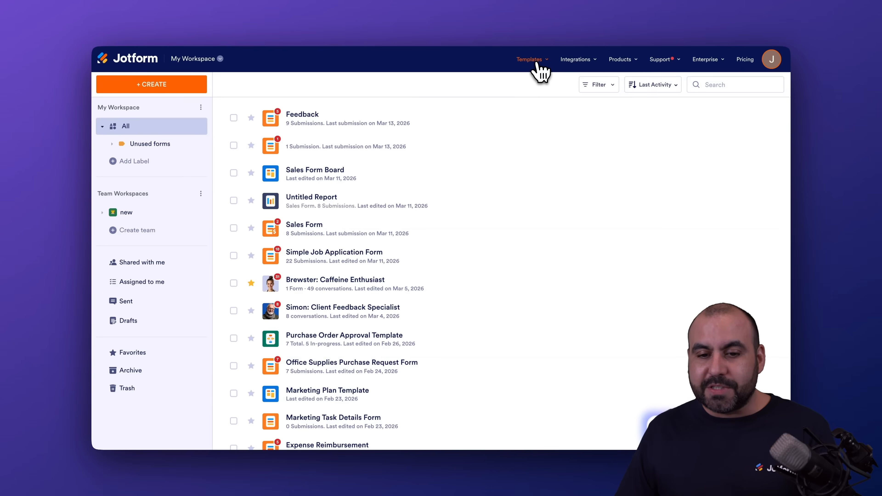
{"action": "mouse_move", "coordinate": [521, 68]}
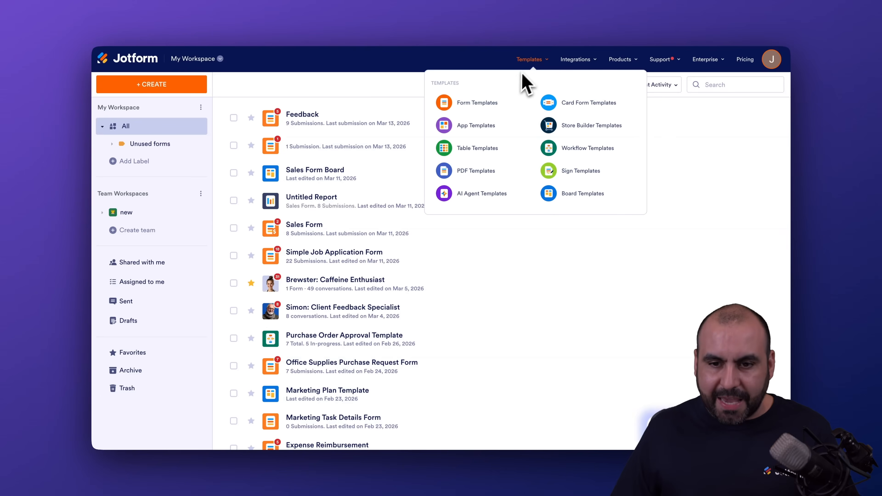
{"action": "left_click", "coordinate": [487, 104]}
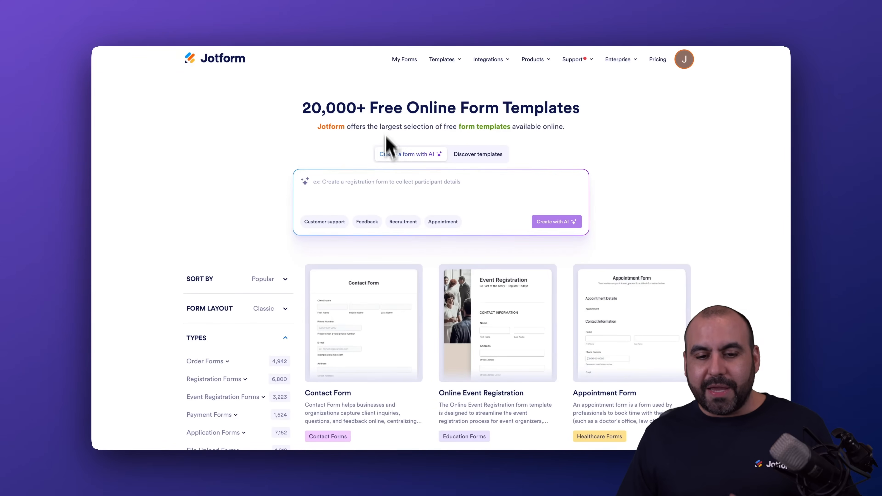
{"action": "left_click", "coordinate": [478, 156]}
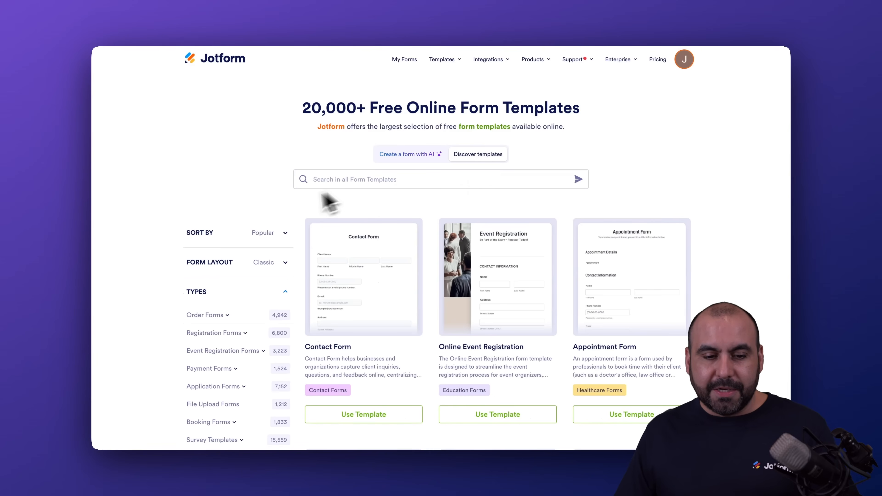
{"action": "left_click", "coordinate": [333, 180]}
{"action": "type", "text": "Enrollment"}
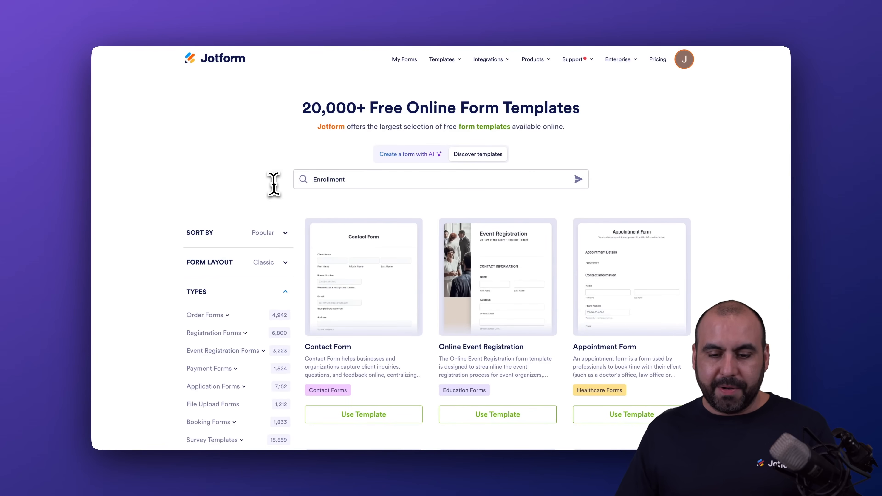
{"action": "key", "text": "Return"}
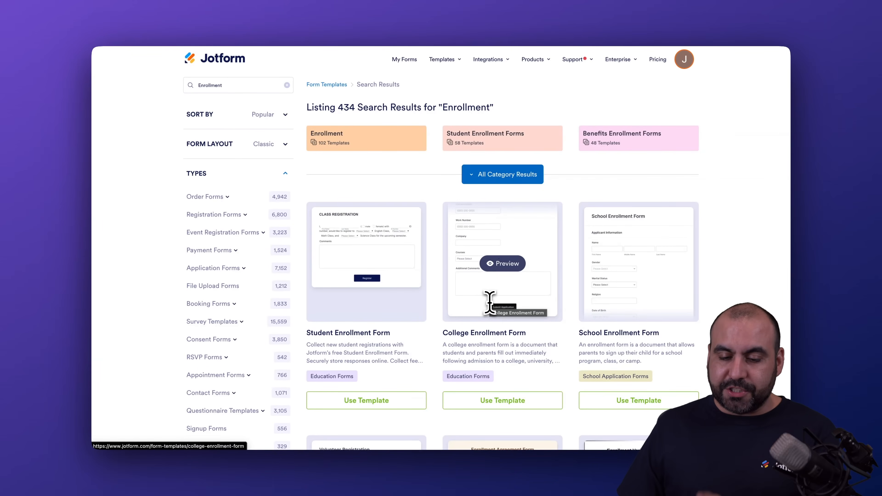
Create a form from the College Enrollment Form template and review its fields down to the submit button
{"action": "left_click", "coordinate": [490, 404]}
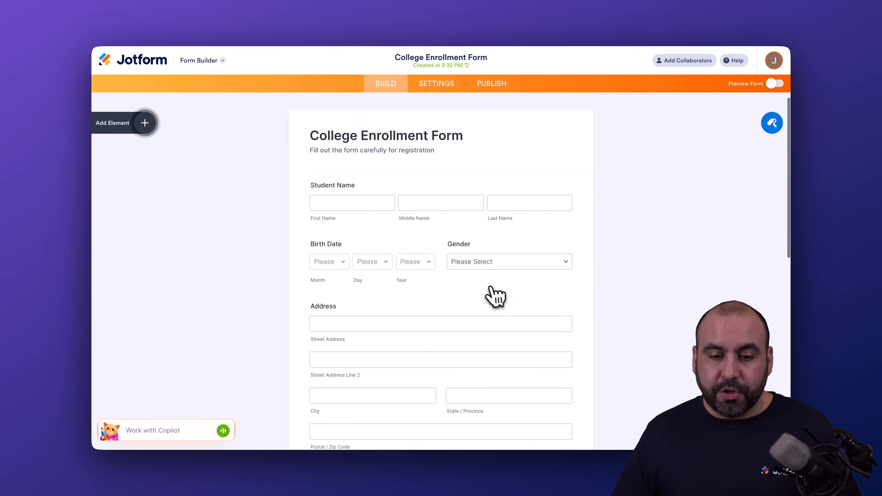
{"action": "scroll", "coordinate": [488, 289], "scroll_direction": "down", "scroll_amount": 10}
{"action": "scroll", "coordinate": [488, 288], "scroll_direction": "down", "scroll_amount": 3}
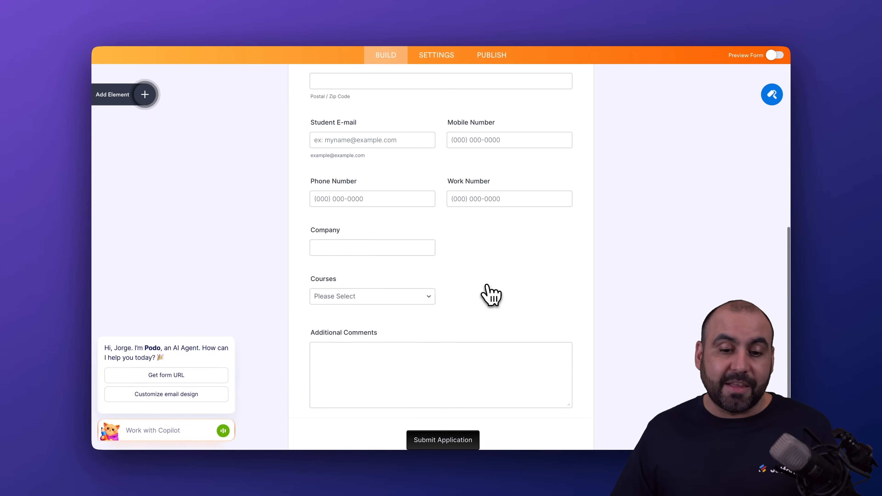
{"action": "scroll", "coordinate": [488, 288], "scroll_direction": "up", "scroll_amount": 15}
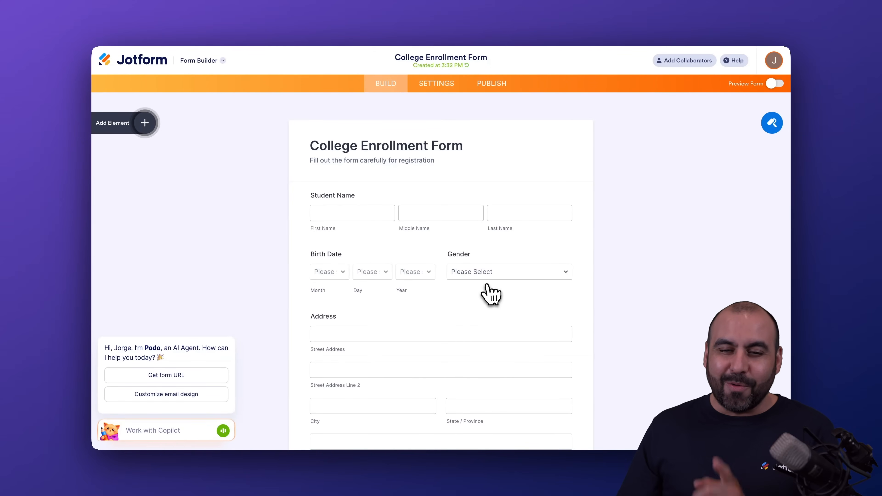
Open the Todoist integration in the form's settings and connect it to a Todoist account
{"action": "left_click", "coordinate": [434, 84]}
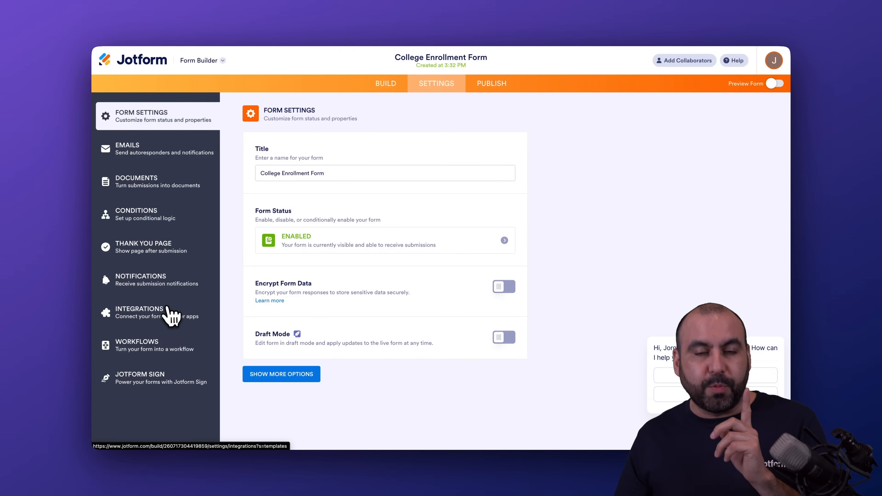
{"action": "left_click", "coordinate": [167, 314]}
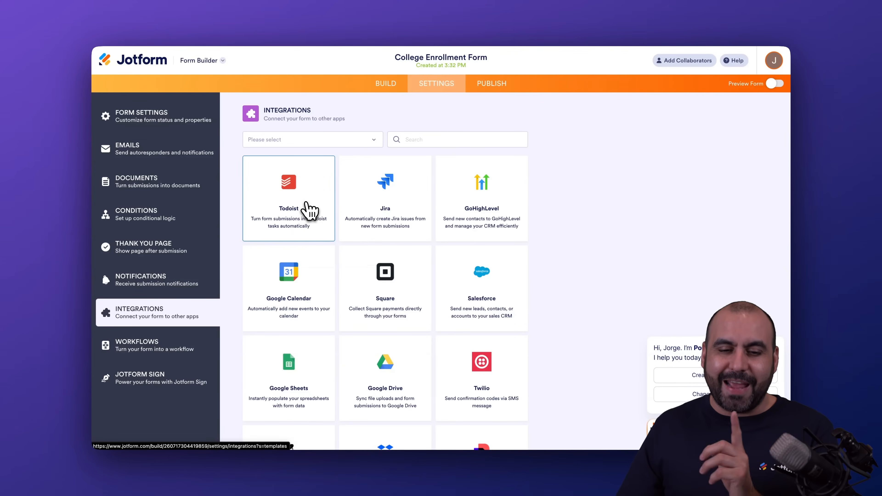
{"action": "left_click", "coordinate": [307, 207]}
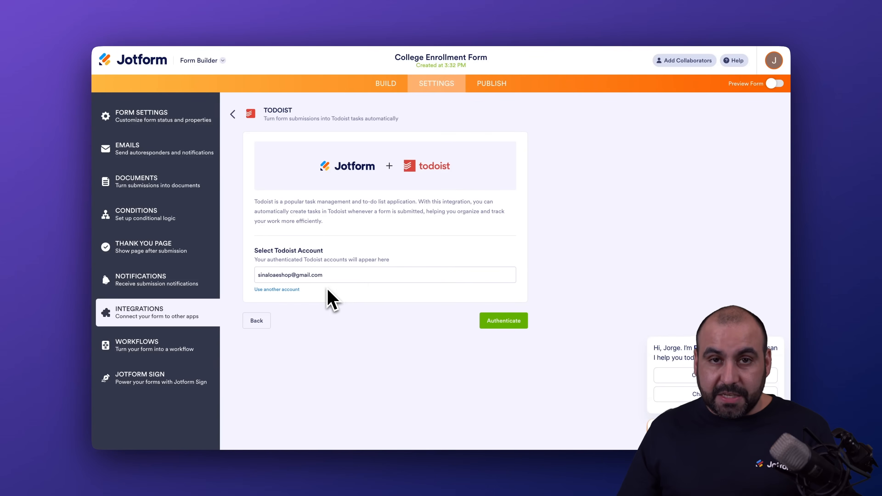
{"action": "left_click", "coordinate": [296, 290]}
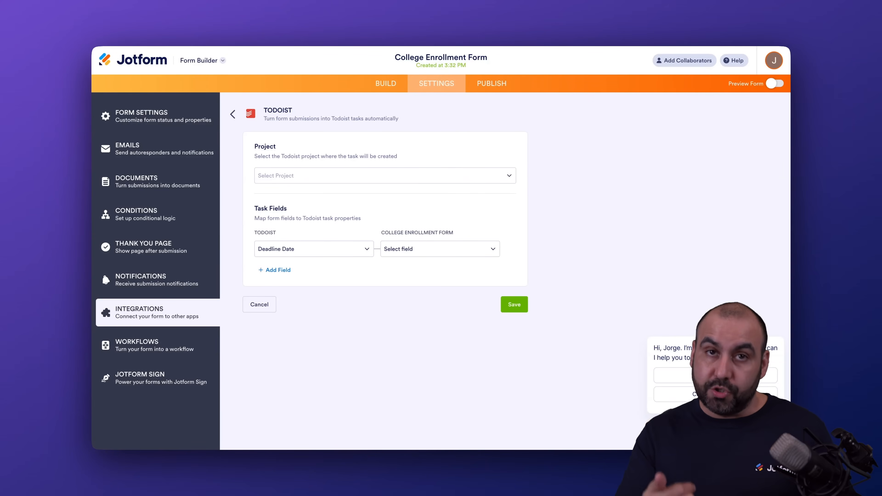
Set Inbox as the Todoist project in which the task is created
{"action": "left_click", "coordinate": [332, 177]}
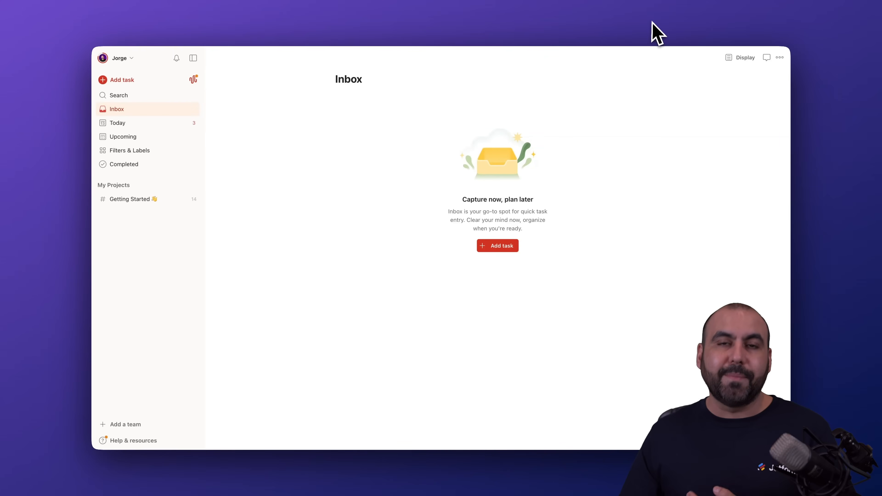
{"action": "left_click", "coordinate": [653, 35]}
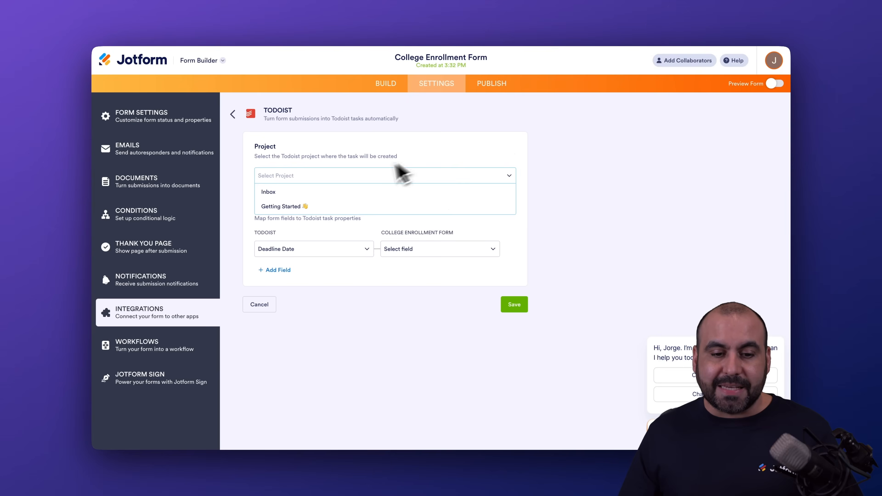
{"action": "left_click", "coordinate": [309, 195]}
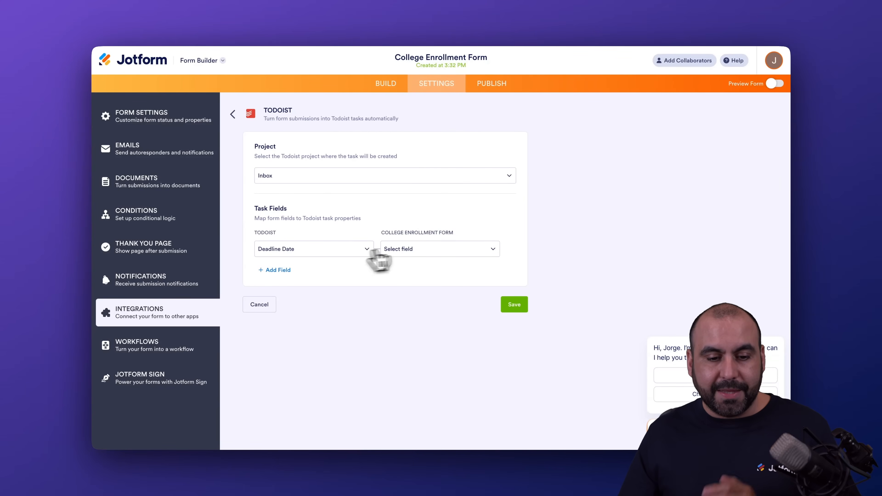
Map the Todoist Deadline Date to the form's Submission Date field
{"action": "left_click", "coordinate": [434, 248]}
{"action": "scroll", "coordinate": [437, 338], "scroll_direction": "down", "scroll_amount": 2}
{"action": "scroll", "coordinate": [424, 279], "scroll_direction": "up", "scroll_amount": 2}
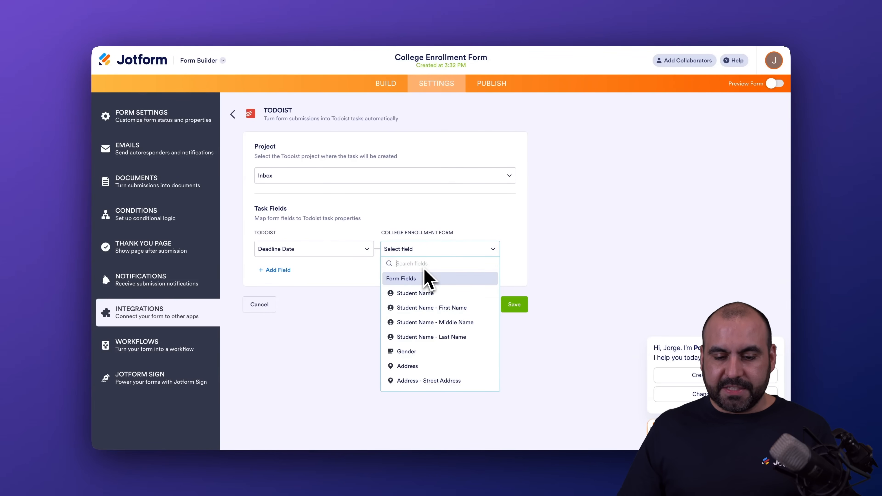
{"action": "scroll", "coordinate": [429, 296], "scroll_direction": "down", "scroll_amount": 5}
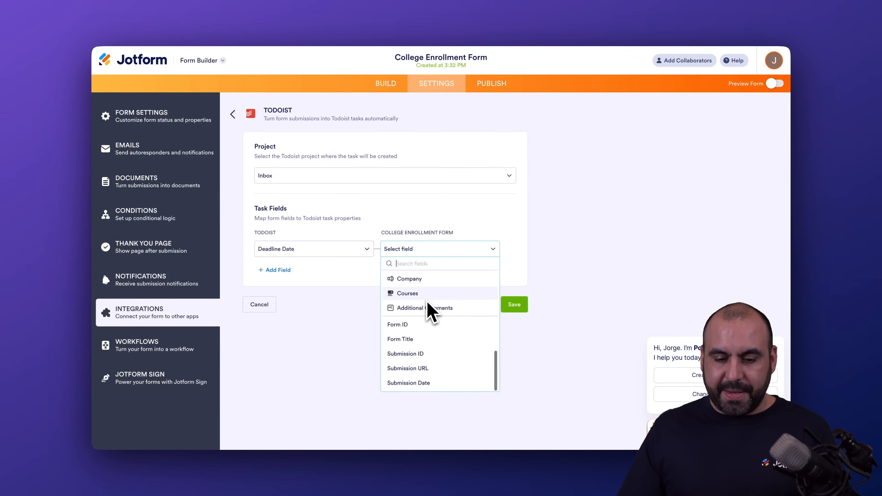
{"action": "left_click", "coordinate": [420, 382]}
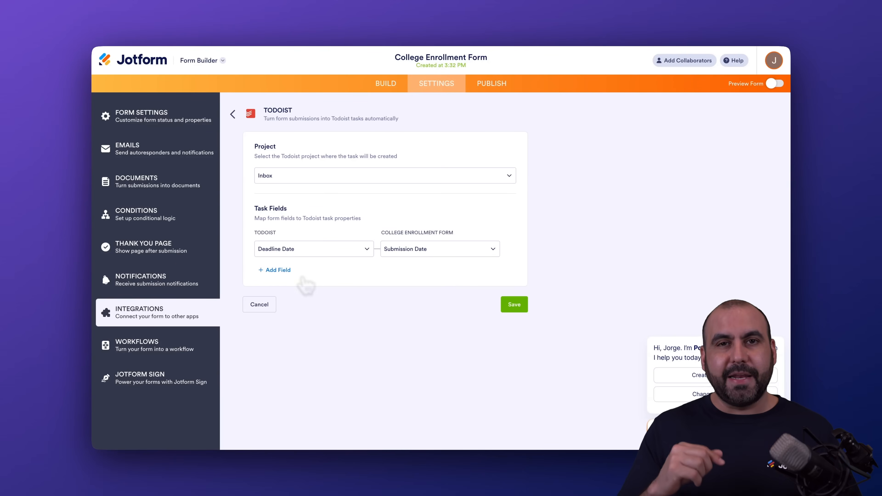
Add a task field mapping from the Todoist Description to the form's Additional Comments field
{"action": "left_click", "coordinate": [291, 273]}
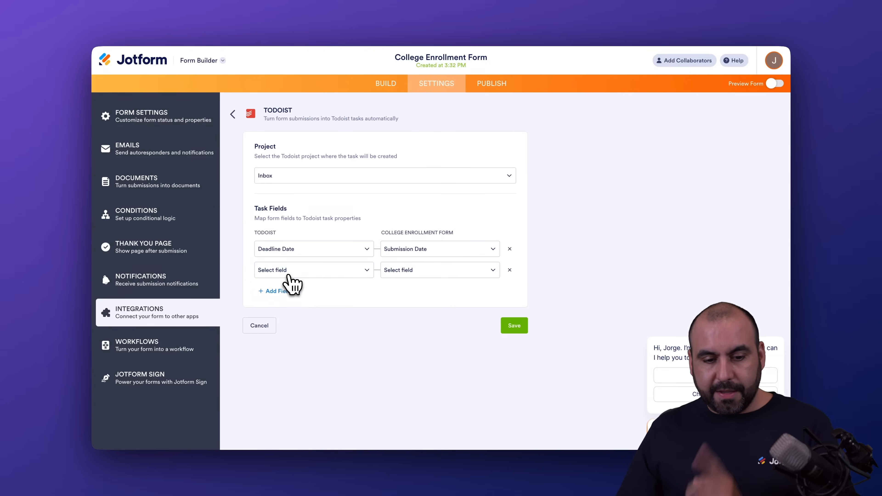
{"action": "left_click", "coordinate": [311, 275]}
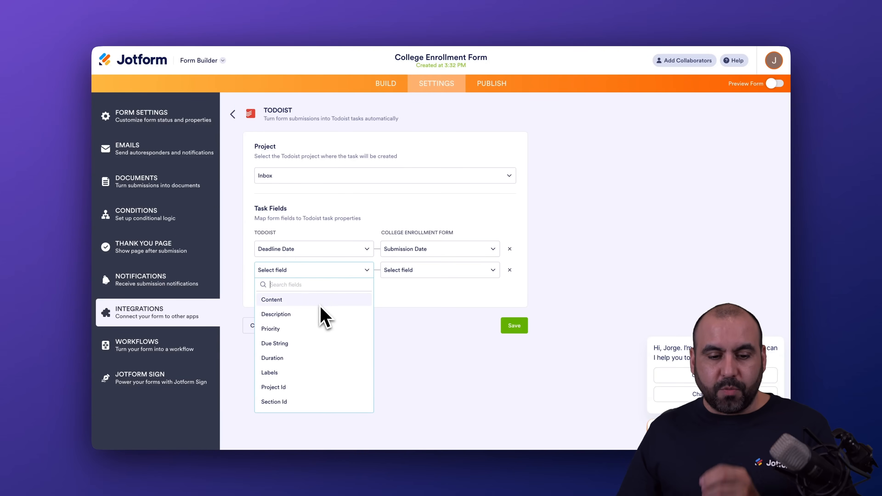
{"action": "left_click", "coordinate": [314, 313]}
{"action": "left_click", "coordinate": [440, 269]}
{"action": "scroll", "coordinate": [465, 387], "scroll_direction": "down", "scroll_amount": 10}
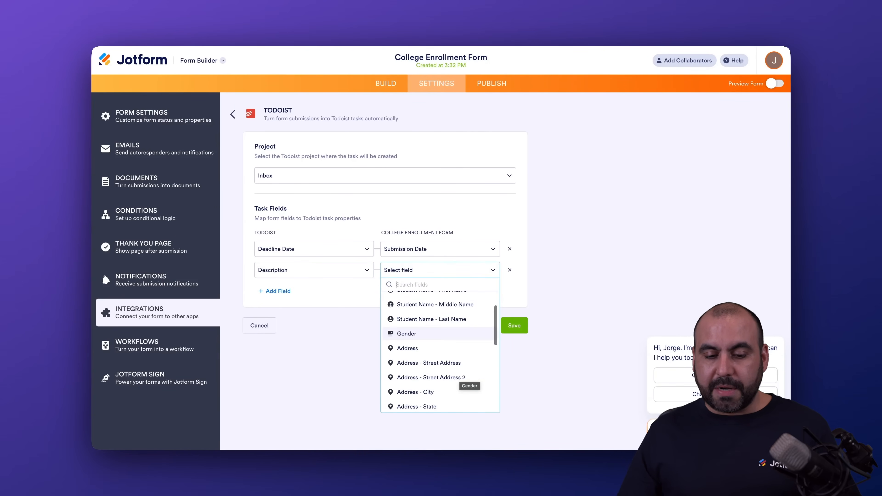
{"action": "left_click", "coordinate": [441, 363]}
Add a task field mapping from the Todoist Labels to the form's Student Name field
{"action": "left_click", "coordinate": [277, 292]}
{"action": "left_click", "coordinate": [315, 293]}
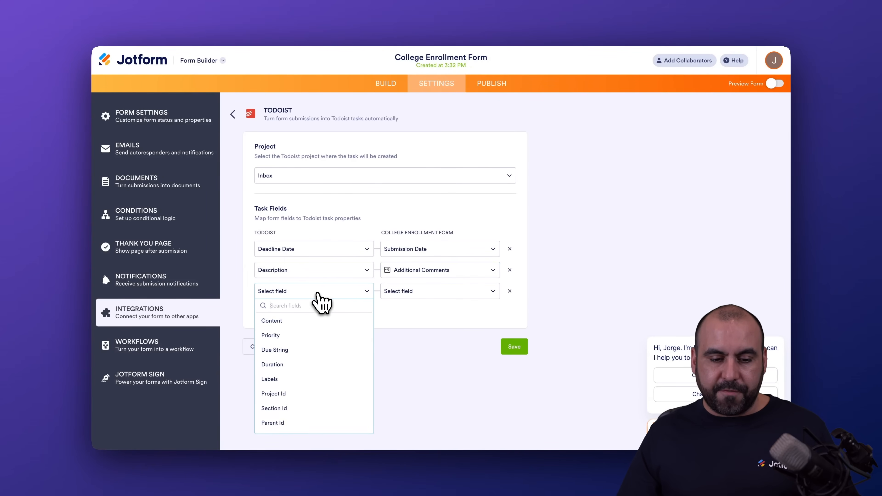
{"action": "left_click", "coordinate": [309, 378]}
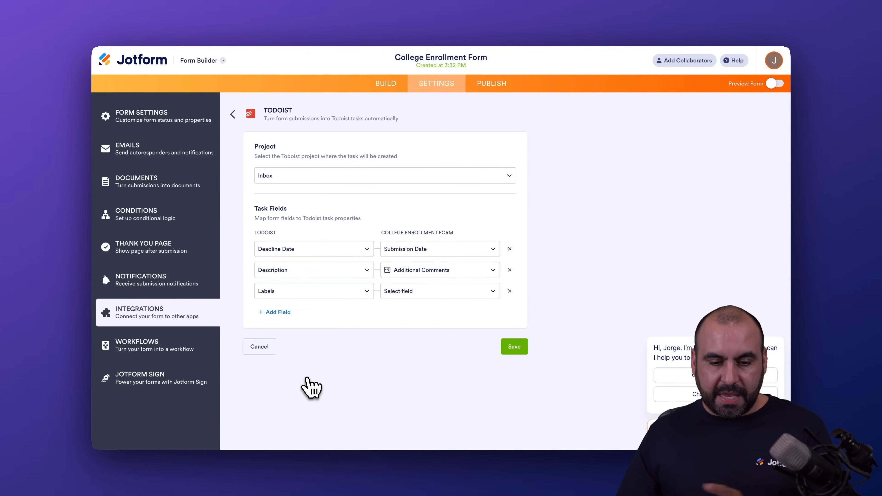
{"action": "left_click", "coordinate": [448, 298]}
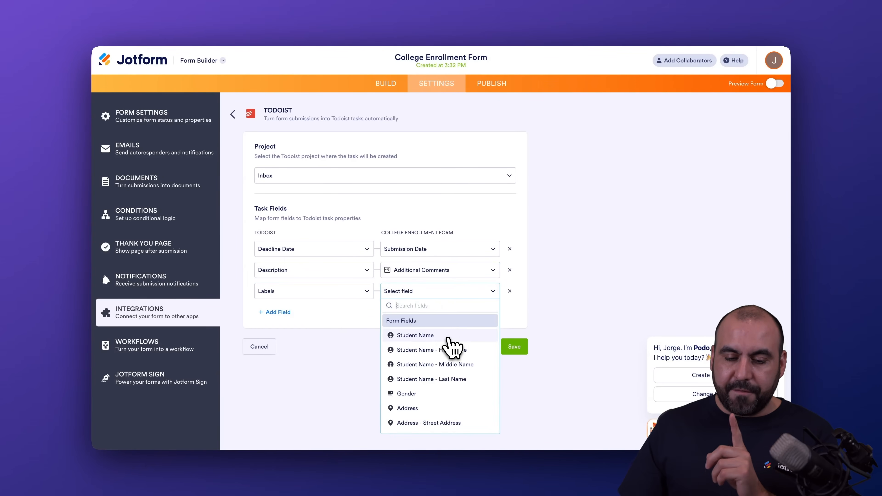
{"action": "left_click", "coordinate": [447, 337]}
{"action": "left_click", "coordinate": [282, 312]}
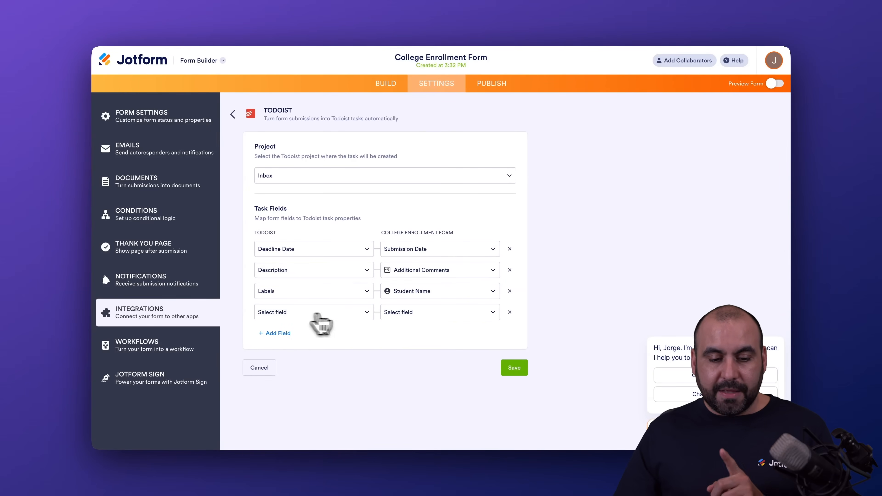
{"action": "left_click", "coordinate": [344, 312]}
{"action": "scroll", "coordinate": [347, 372], "scroll_direction": "down", "scroll_amount": 2}
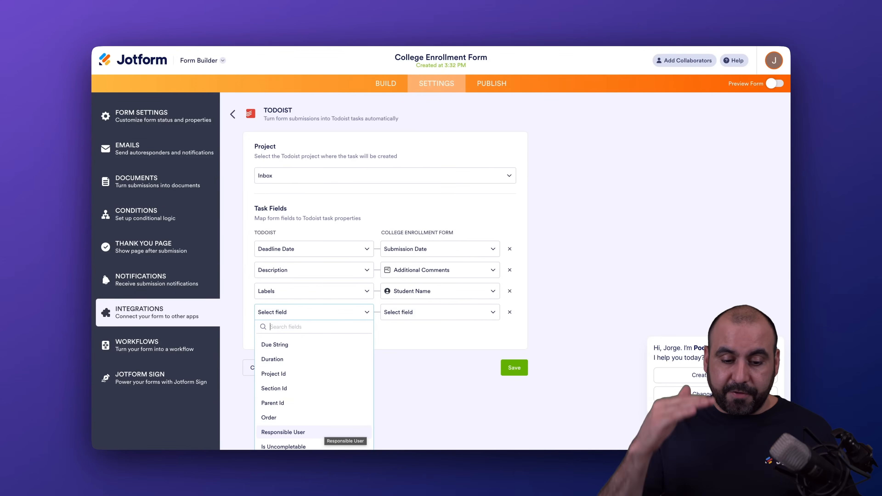
{"action": "scroll", "coordinate": [314, 368], "scroll_direction": "up", "scroll_amount": 2}
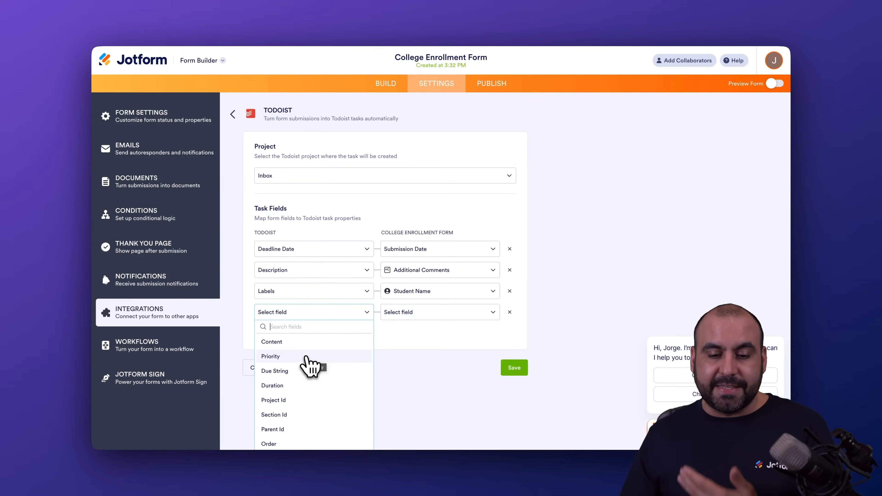
{"action": "left_click", "coordinate": [309, 358]}
{"action": "left_click", "coordinate": [446, 314]}
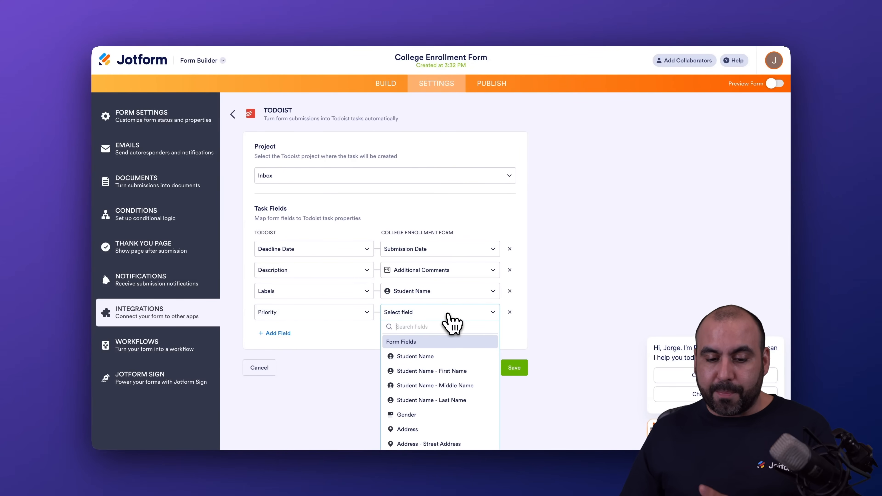
{"action": "scroll", "coordinate": [450, 392], "scroll_direction": "down", "scroll_amount": 3}
{"action": "scroll", "coordinate": [450, 399], "scroll_direction": "up", "scroll_amount": 2}
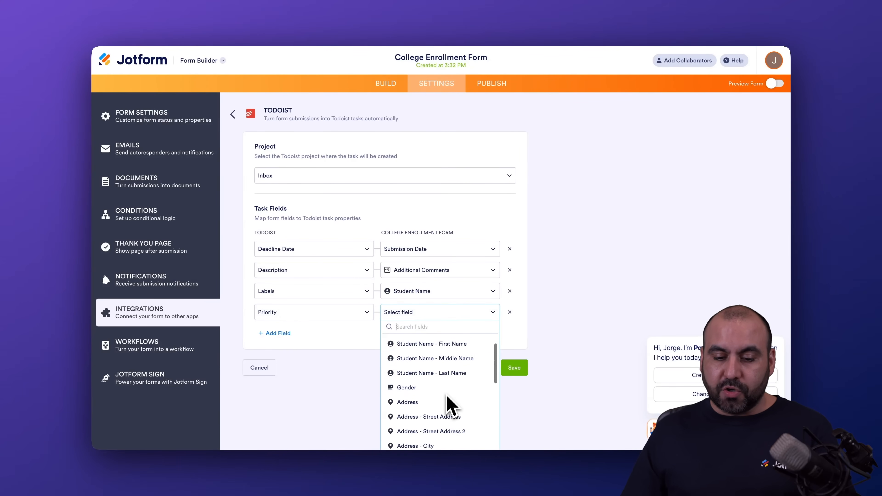
{"action": "left_click", "coordinate": [354, 320]}
{"action": "left_click", "coordinate": [354, 316]}
{"action": "scroll", "coordinate": [368, 345], "scroll_direction": "down", "scroll_amount": 1}
{"action": "left_click", "coordinate": [509, 312]}
{"action": "left_click", "coordinate": [509, 312]}
Save the Todoist integration action with its field mappings
{"action": "left_click", "coordinate": [508, 346]}
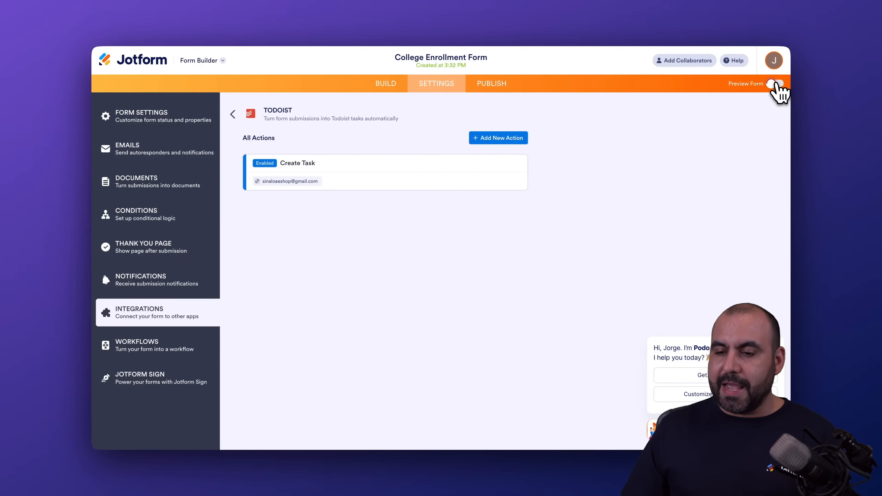
Preview the College Enrollment Form, fill it automatically with sample data and submit the application
{"action": "left_click", "coordinate": [775, 83]}
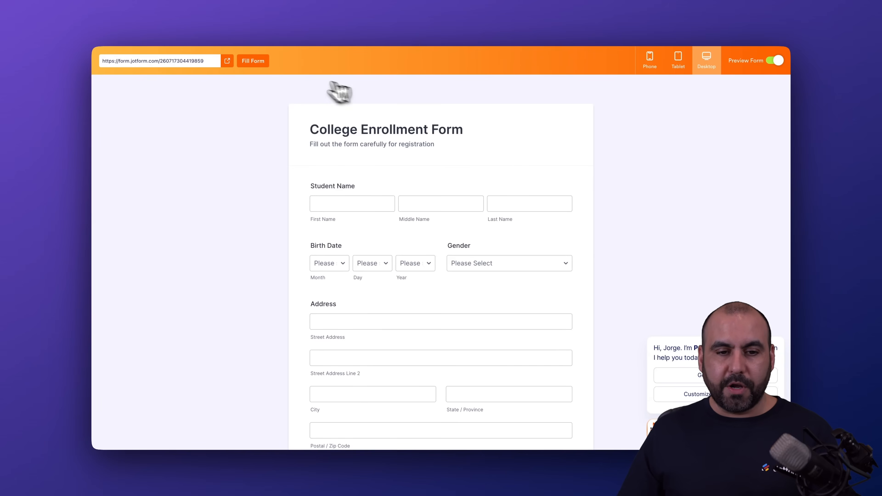
{"action": "left_click", "coordinate": [259, 66]}
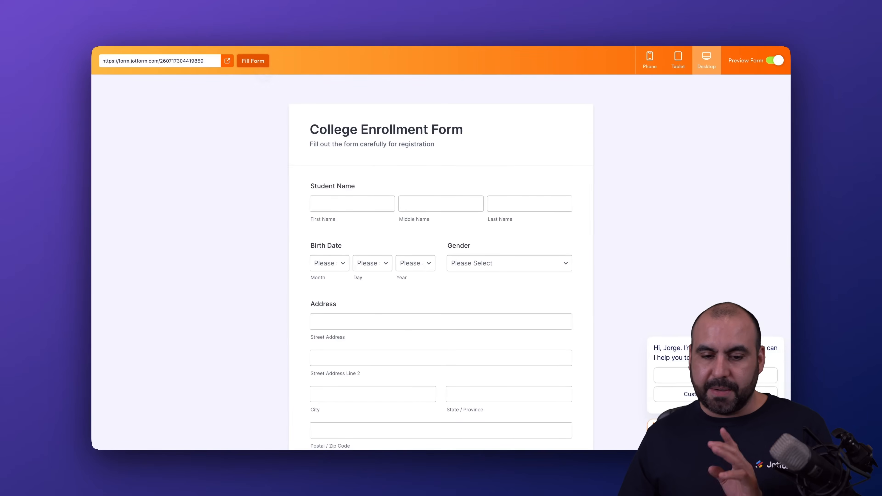
{"action": "scroll", "coordinate": [379, 316], "scroll_direction": "down", "scroll_amount": 5}
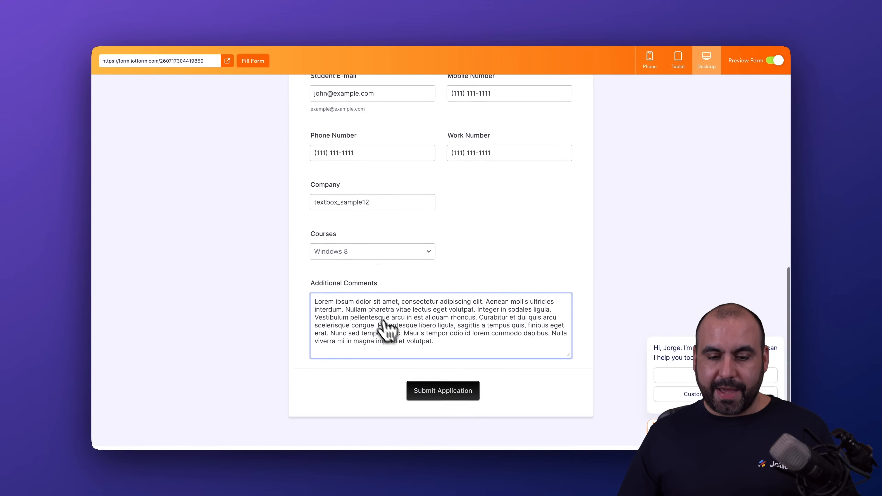
{"action": "left_click", "coordinate": [456, 395]}
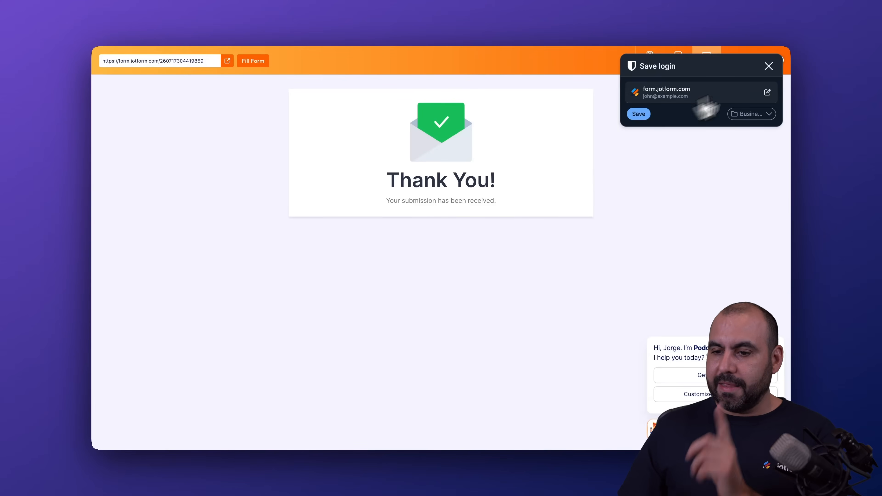
Dismiss the login-saving prompt, switch to Todoist and examine the College Enrollment Form task in the Inbox
{"action": "left_click", "coordinate": [768, 65]}
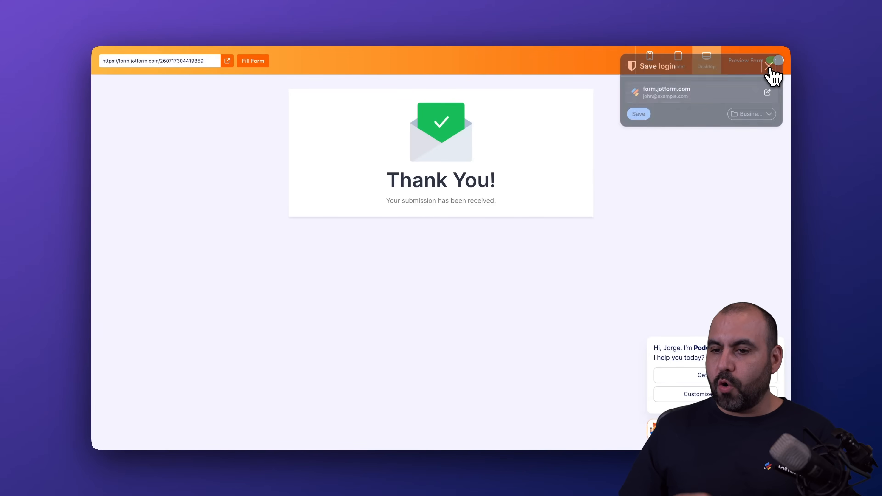
{"action": "left_click", "coordinate": [712, 21]}
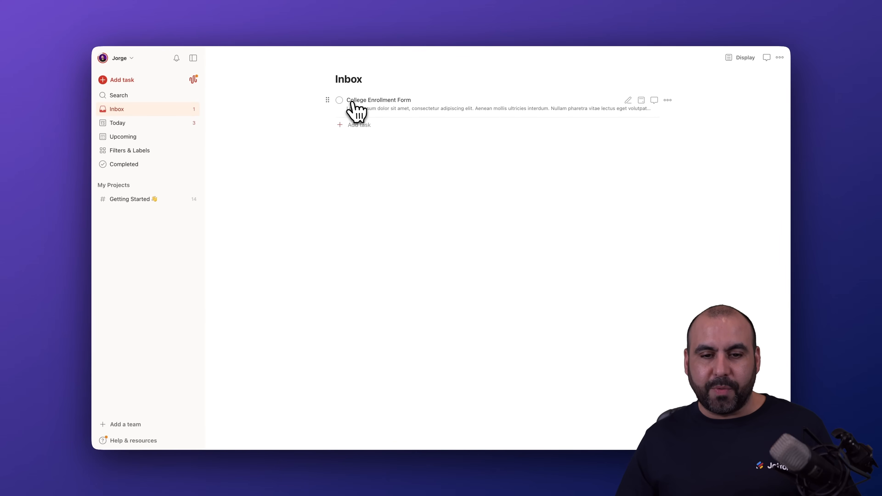
{"action": "left_click", "coordinate": [450, 114]}
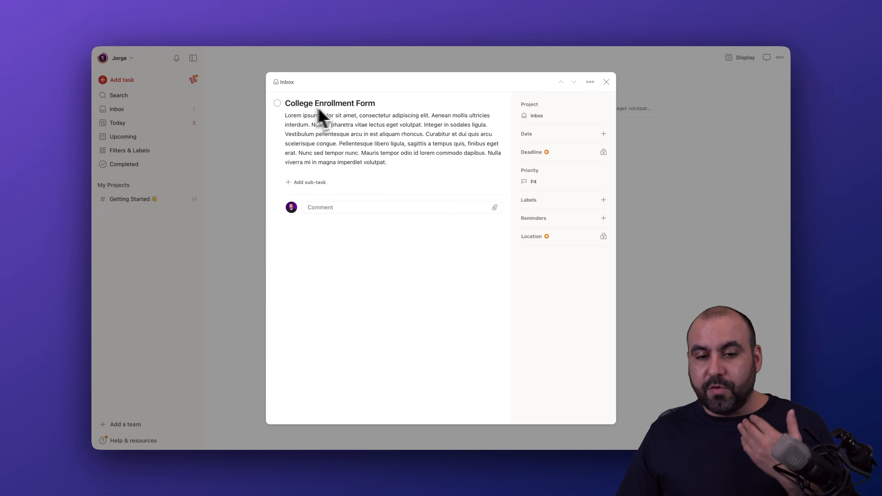
{"action": "left_click", "coordinate": [397, 146]}
{"action": "left_click", "coordinate": [461, 185]}
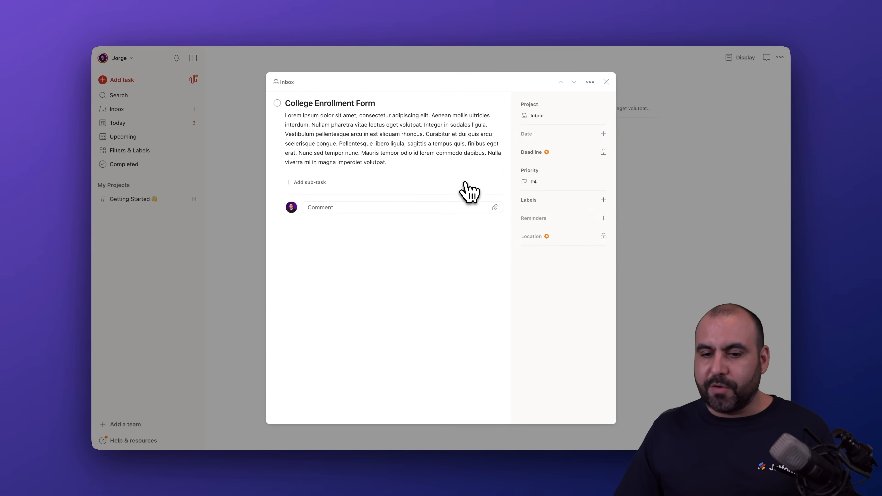
{"action": "left_click", "coordinate": [607, 82]}
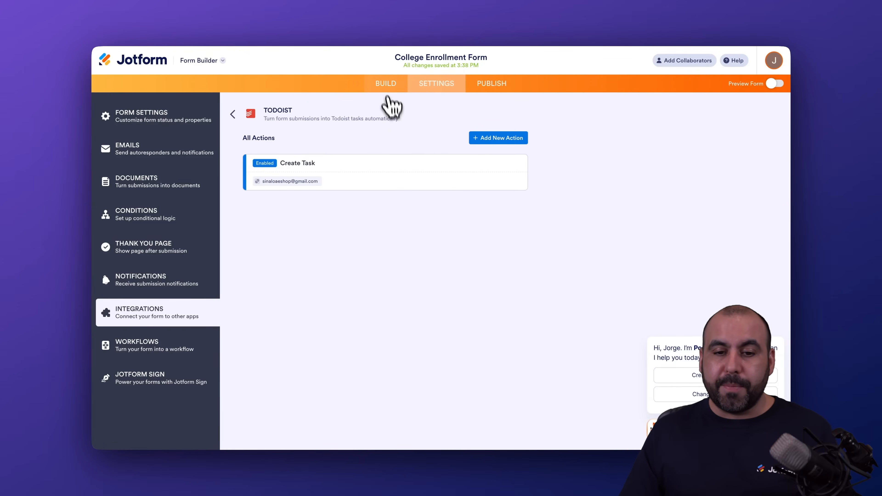
Return to the College Enrollment Form in Jotform, view its build page and reopen the Todoist integration in its settings
{"action": "left_click", "coordinate": [385, 85]}
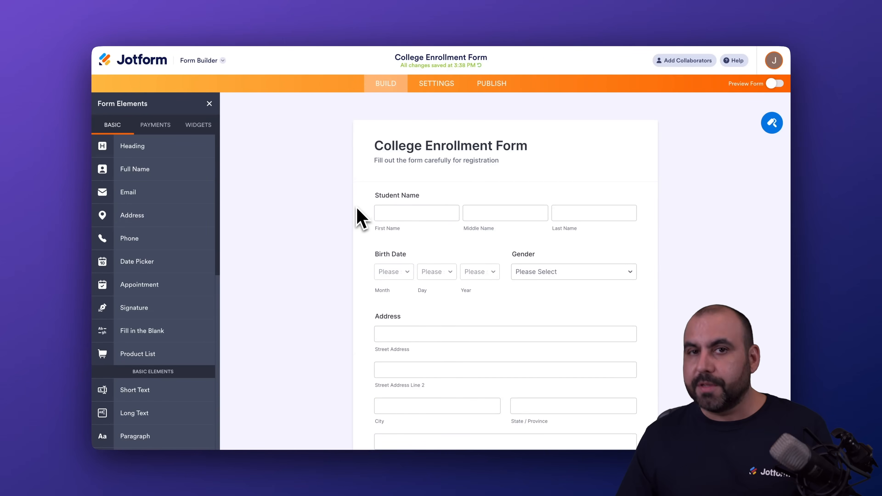
{"action": "left_click", "coordinate": [436, 84]}
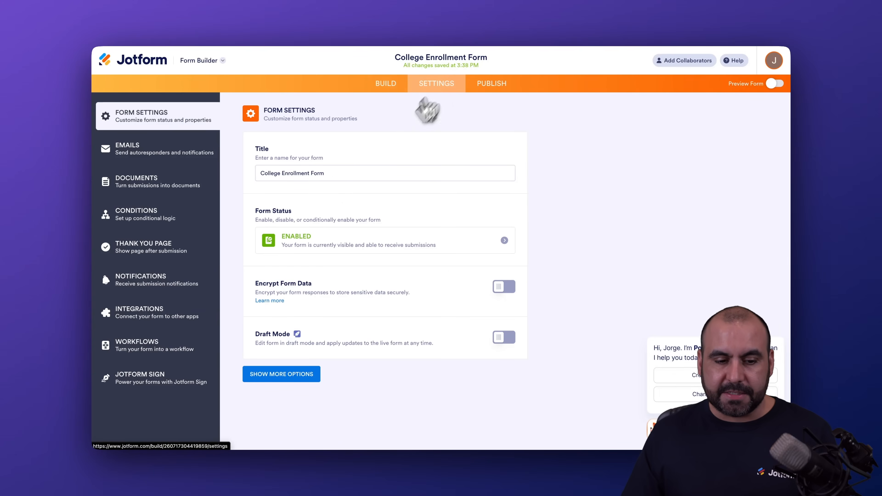
{"action": "left_click", "coordinate": [163, 319]}
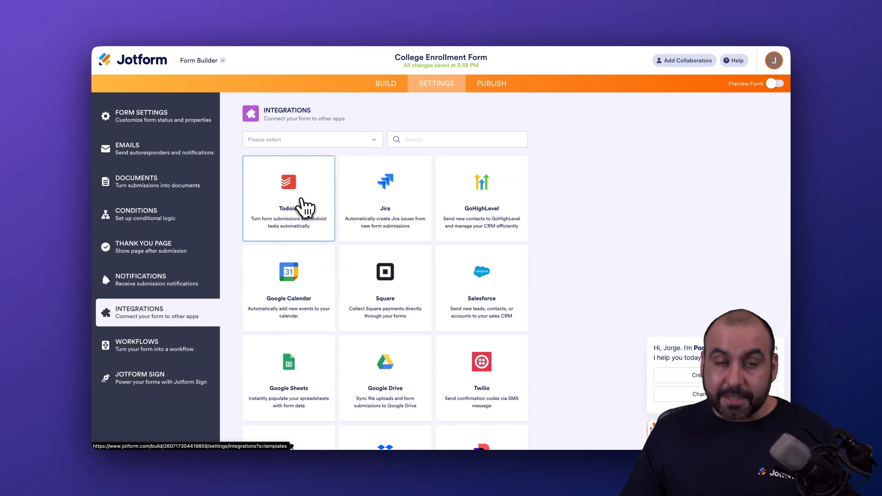
{"action": "left_click", "coordinate": [304, 204]}
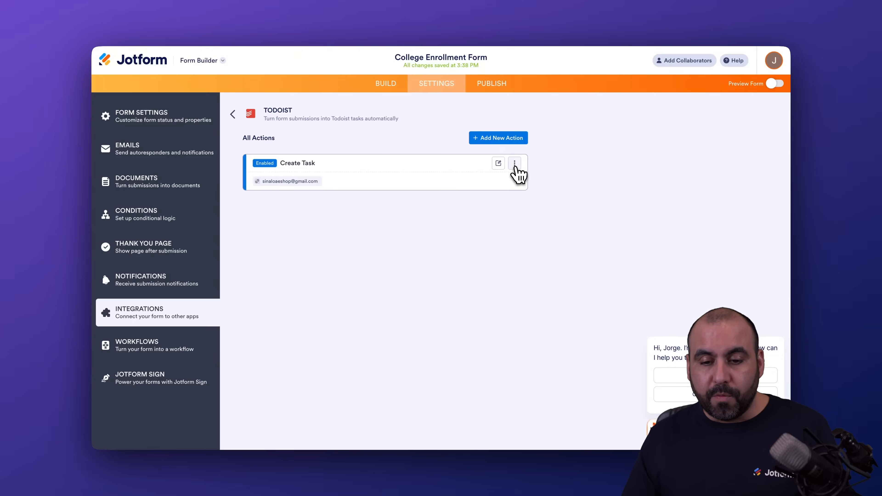
View the management options of the Todoist Create Task action and open the action for editing
{"action": "left_click", "coordinate": [514, 163]}
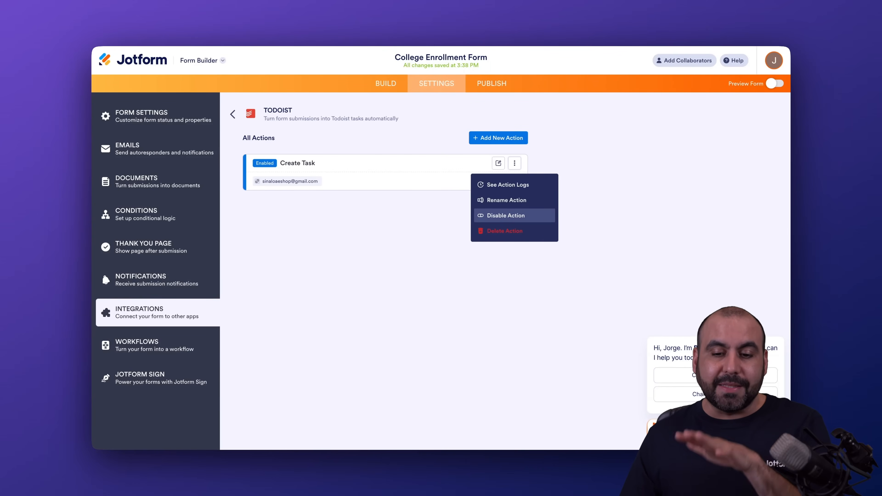
{"action": "left_click", "coordinate": [511, 263]}
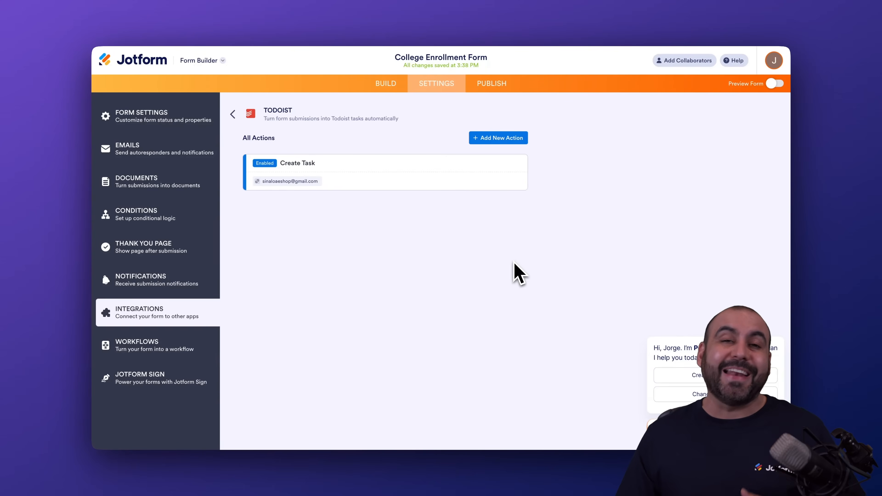
{"action": "mouse_move", "coordinate": [506, 180]}
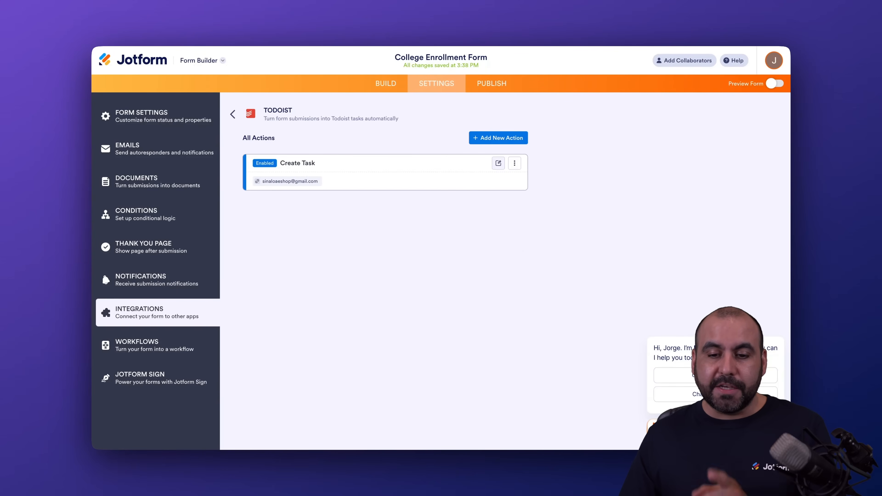
{"action": "left_click", "coordinate": [499, 164]}
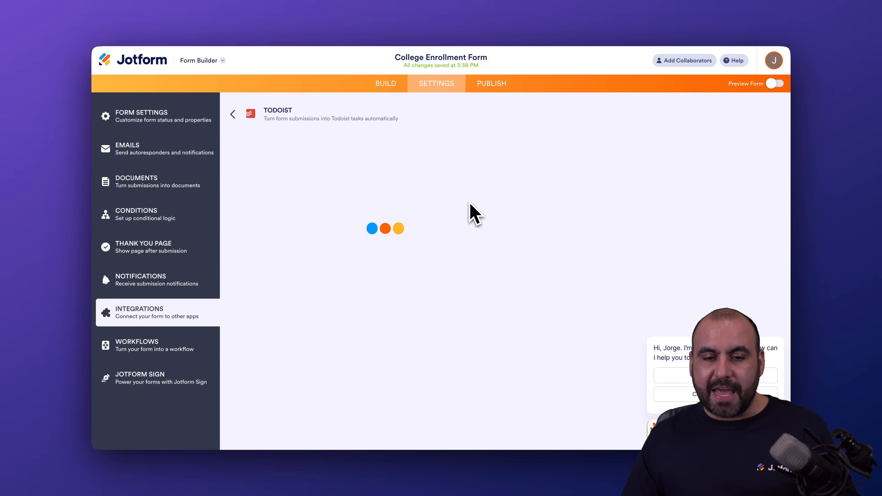